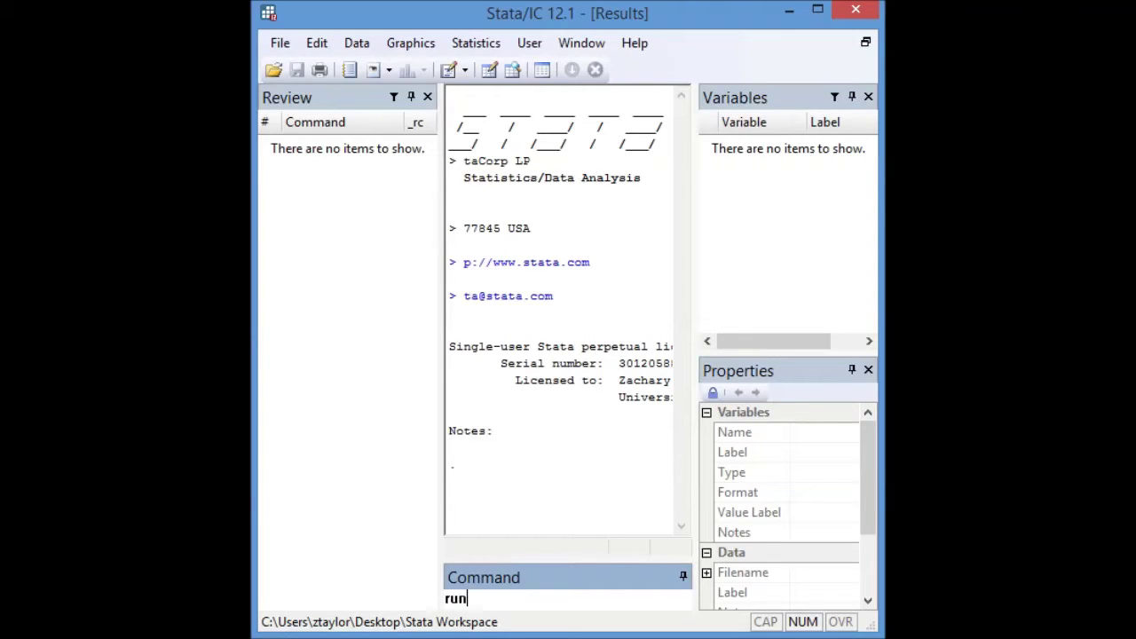
Run the credits do-file to turn paging off and load affairs.dta (19 variables, 601 observations)
text("the credits")
key(Return)
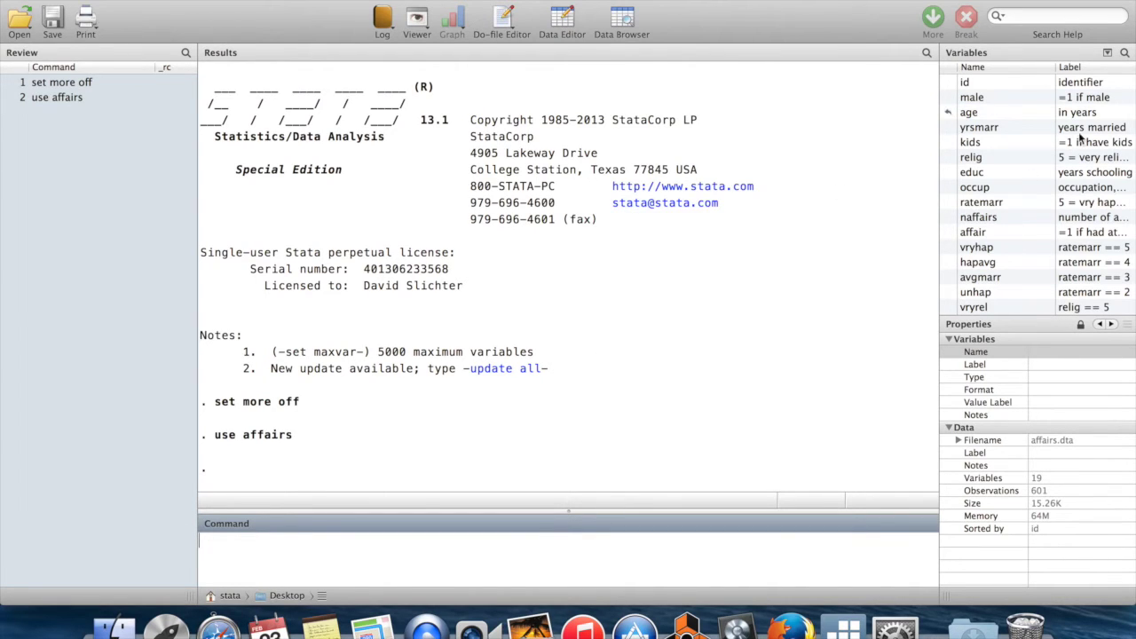
scroll(1047, 177, down, 3)
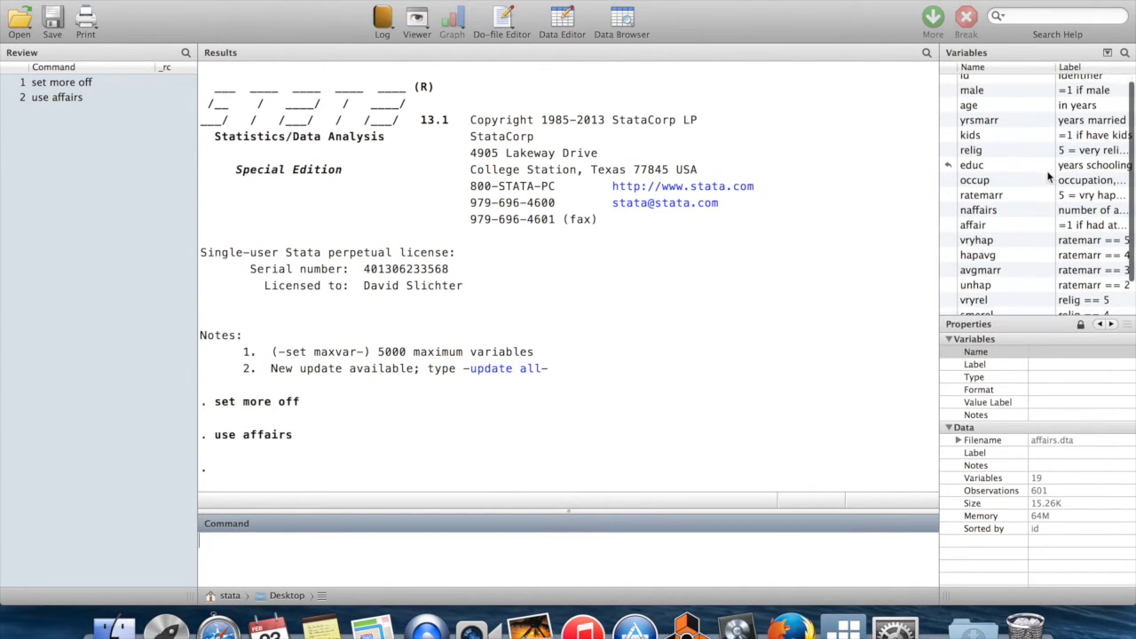
scroll(1048, 177, up, 3)
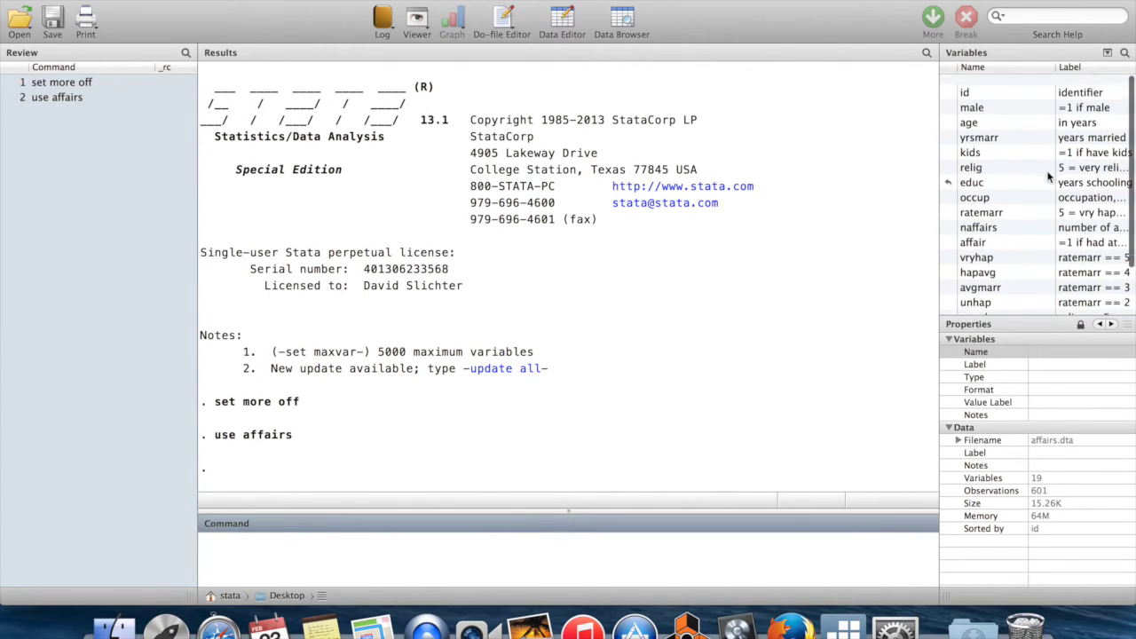
click(564, 360)
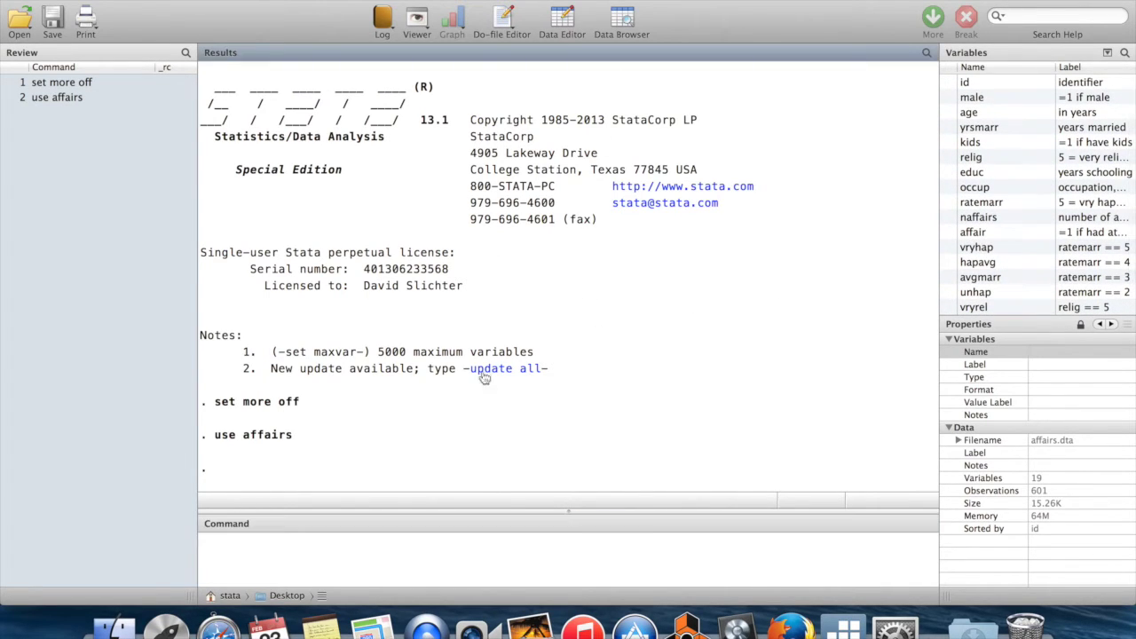
Run describe, abbreviated to d, listing each affairs variable's storage type, format and label
click(284, 553)
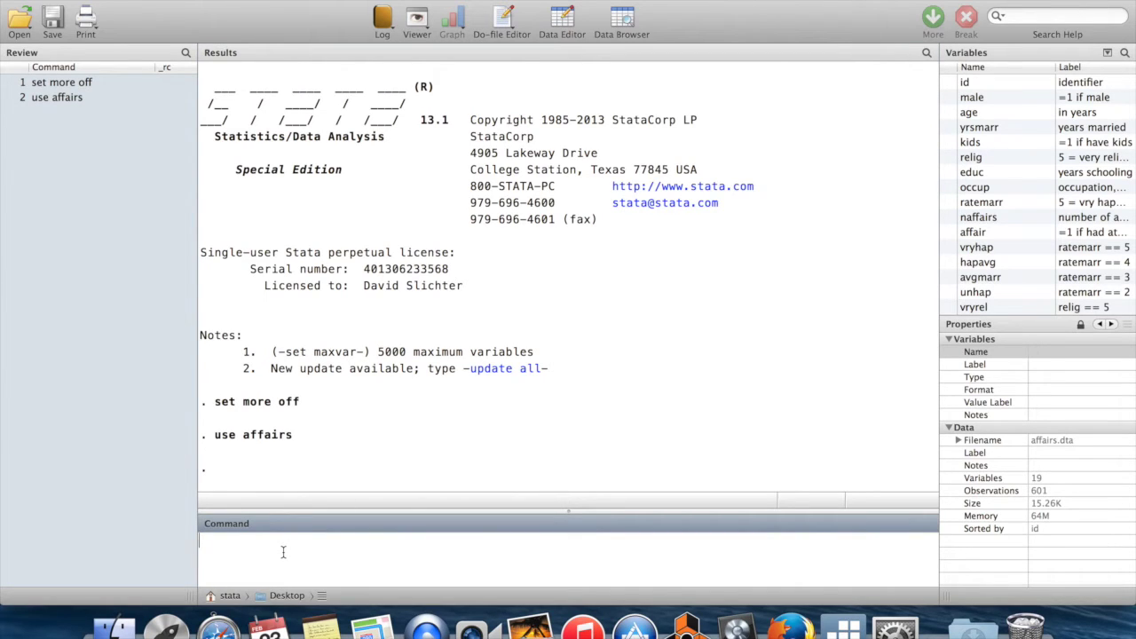
text(describe)
key(BackSpace)
key(BackSpace)
key(BackSpace)
key(BackSpace)
key(BackSpace)
key(BackSpace)
key(BackSpace)
key(Return)
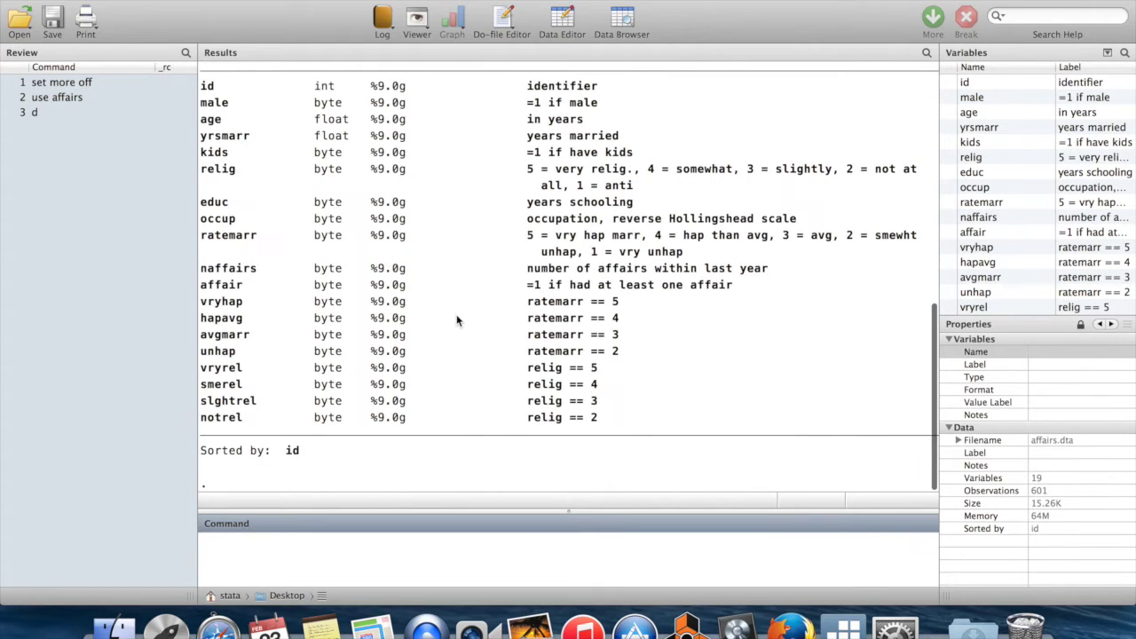
scroll(456, 314, up, 5)
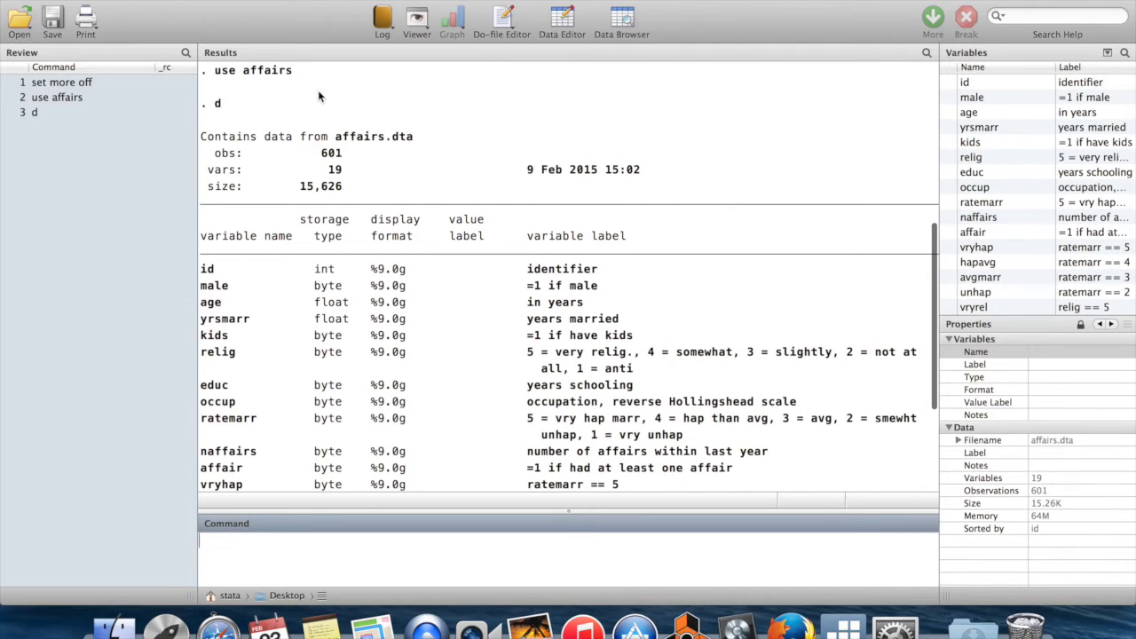
scroll(415, 308, down, 5)
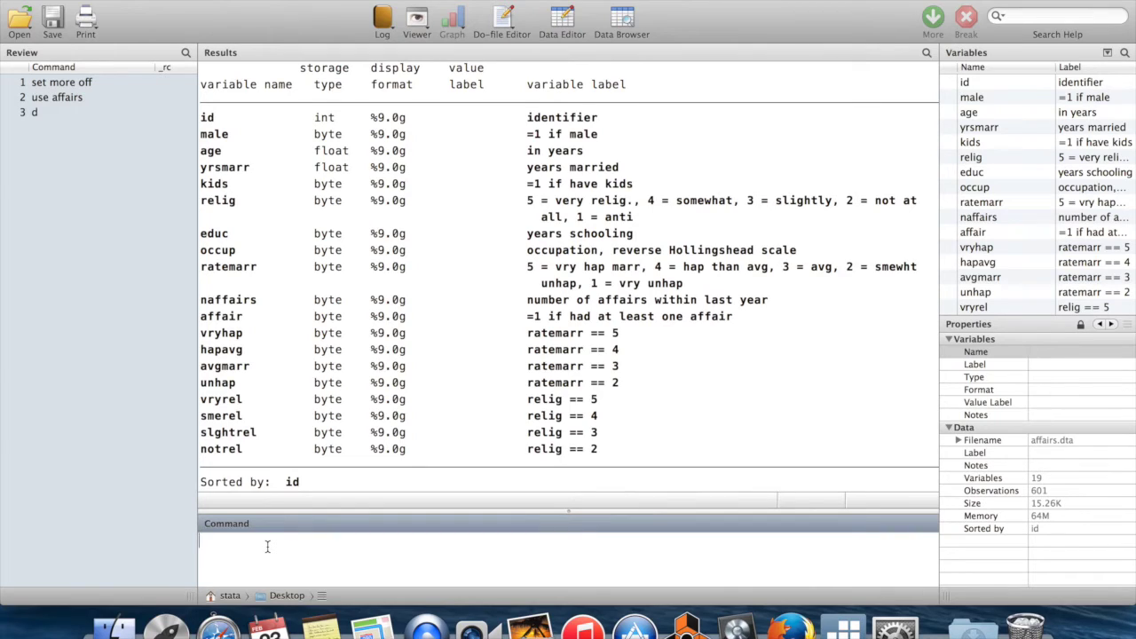
Browse the affairs data and step through id rows 3 to 5 in the Data Editor
text(browse)
key(Return)
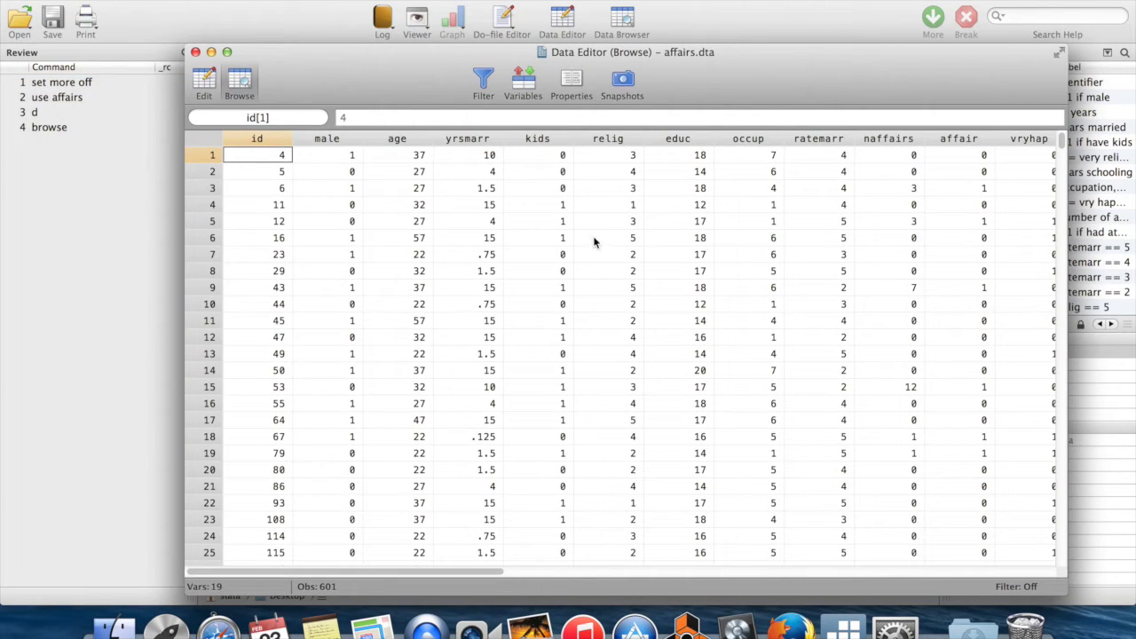
key(Down)
key(Down)
key(Down)
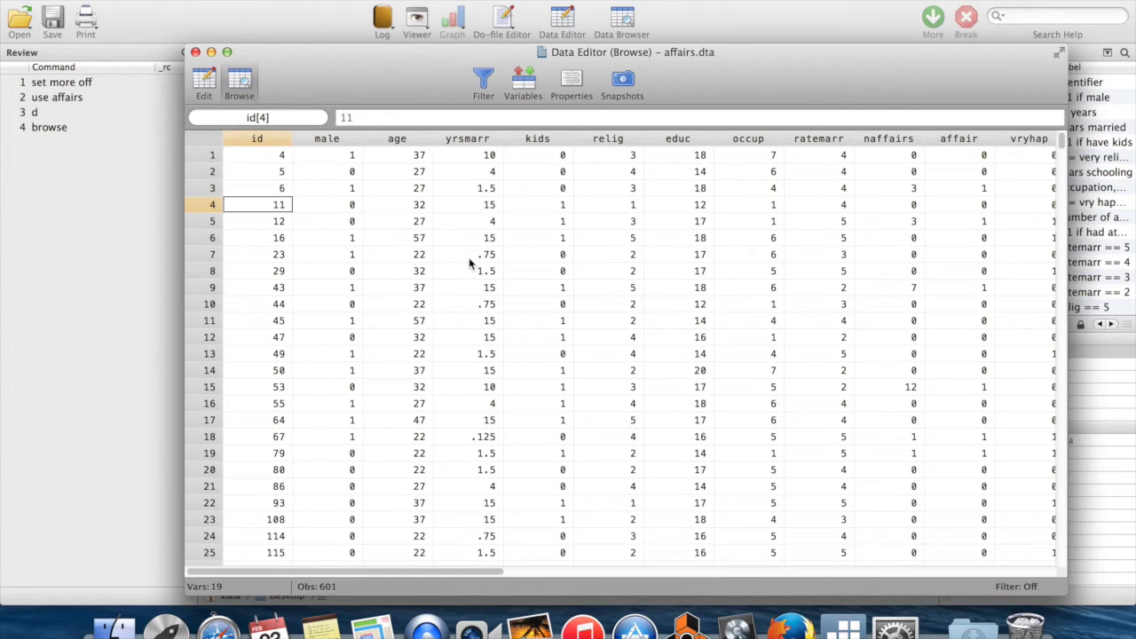
key(Down)
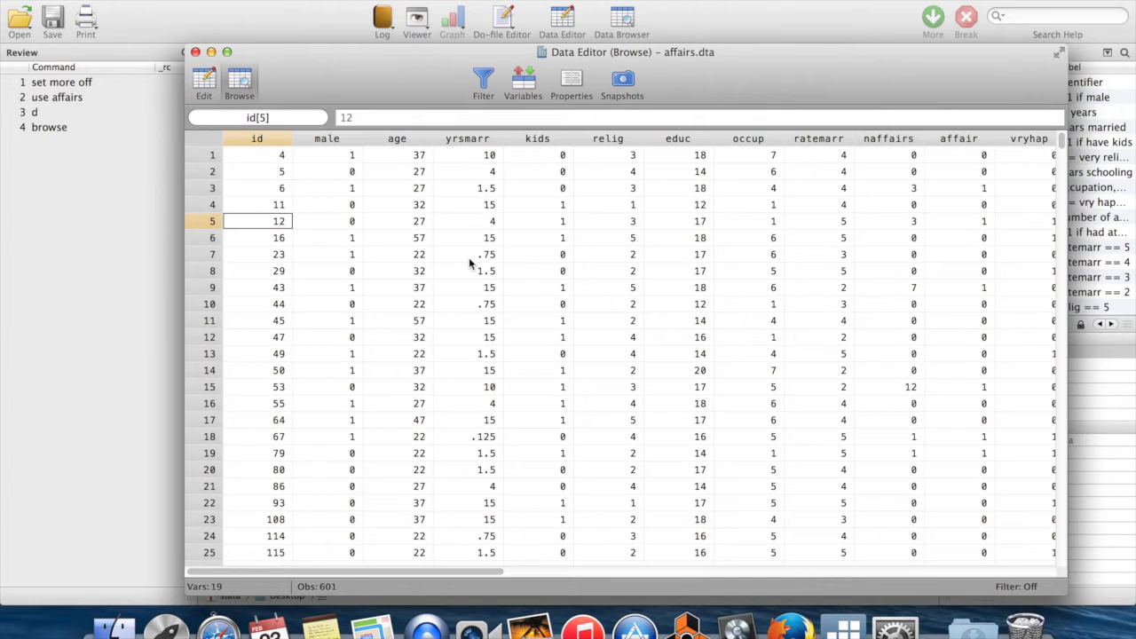
key(Up)
key(Up)
key(Down)
key(Down)
key(Up)
key(Up)
Inspect row 3's male, kids, relig and avgmarr values, then close the data grid
key(Right)
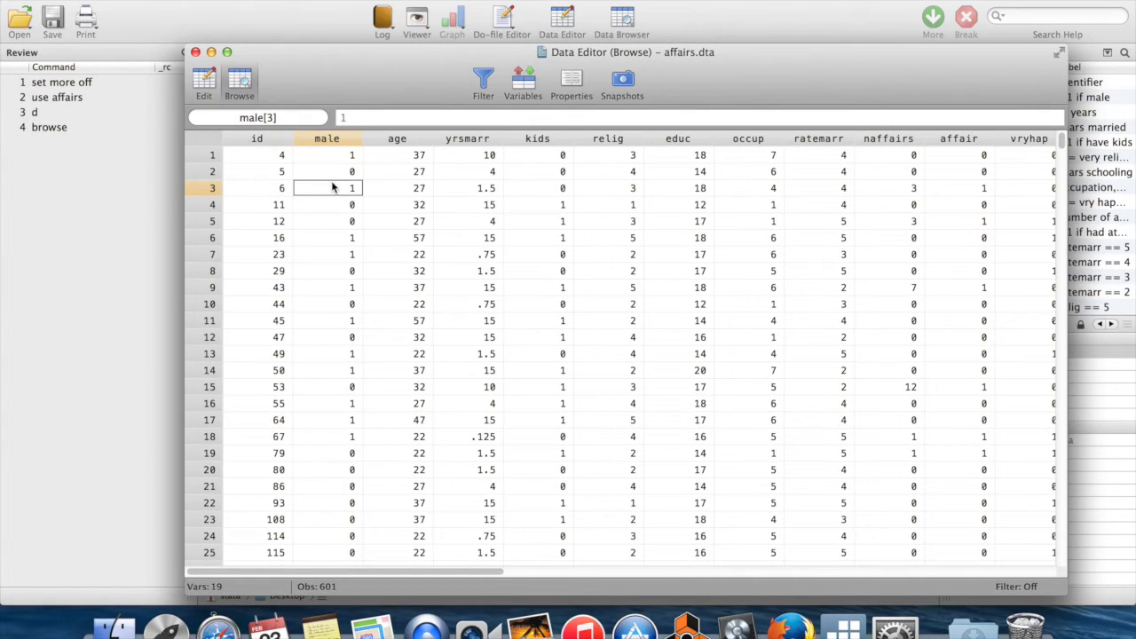
key(Right)
key(Right)
key(Right)
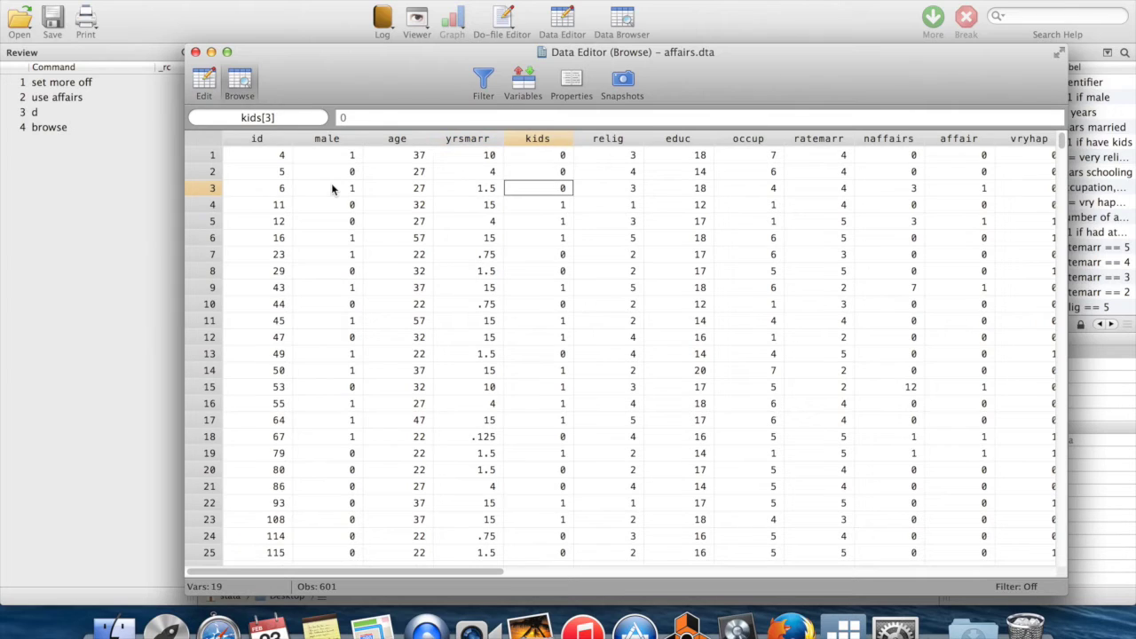
key(Right)
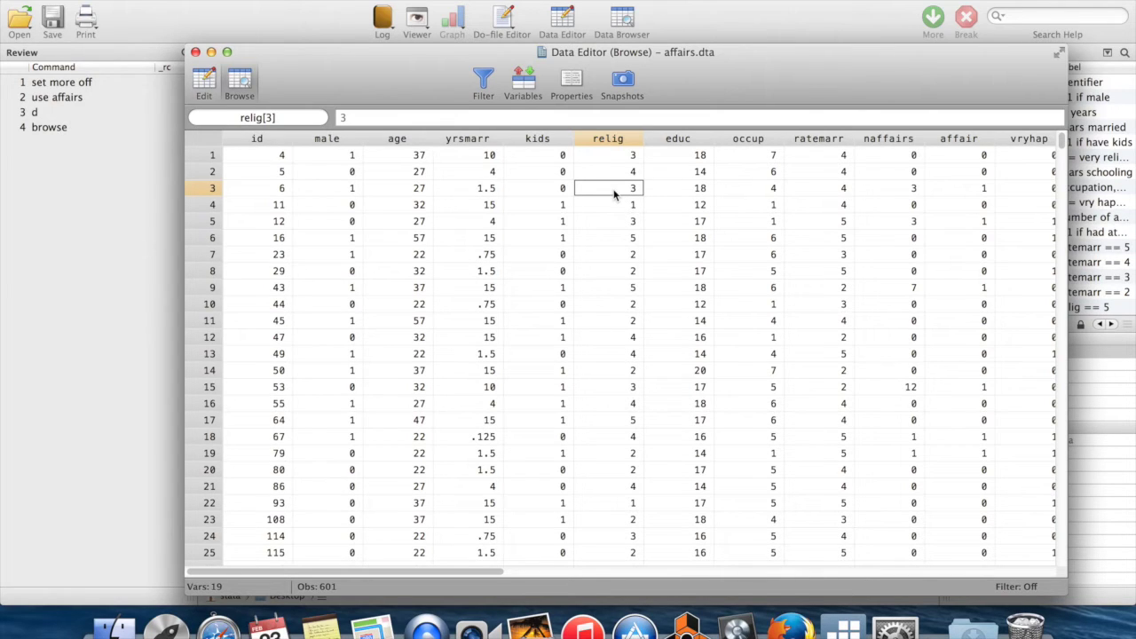
key(Right)
key(Right)
key(Right)
key(Right)
key(Right)
key(Right)
key(Right)
key(Right)
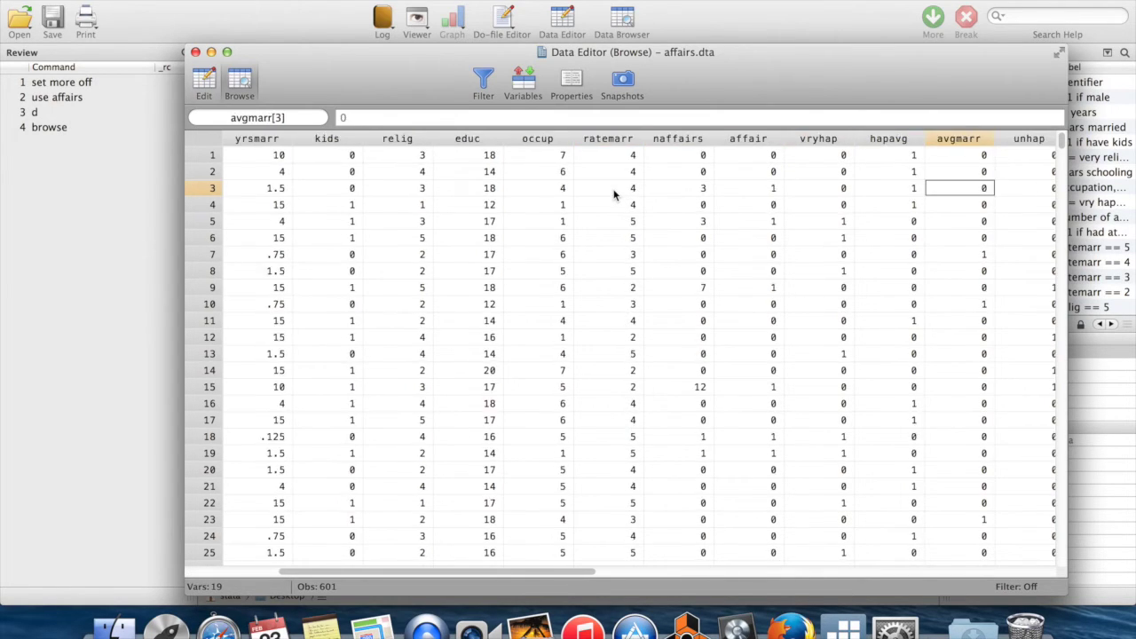
key(Left)
key(Left)
key(Left)
key(Left)
key(Left)
key(Left)
key(Left)
key(Left)
key(Left)
key(Left)
key(Left)
key(Left)
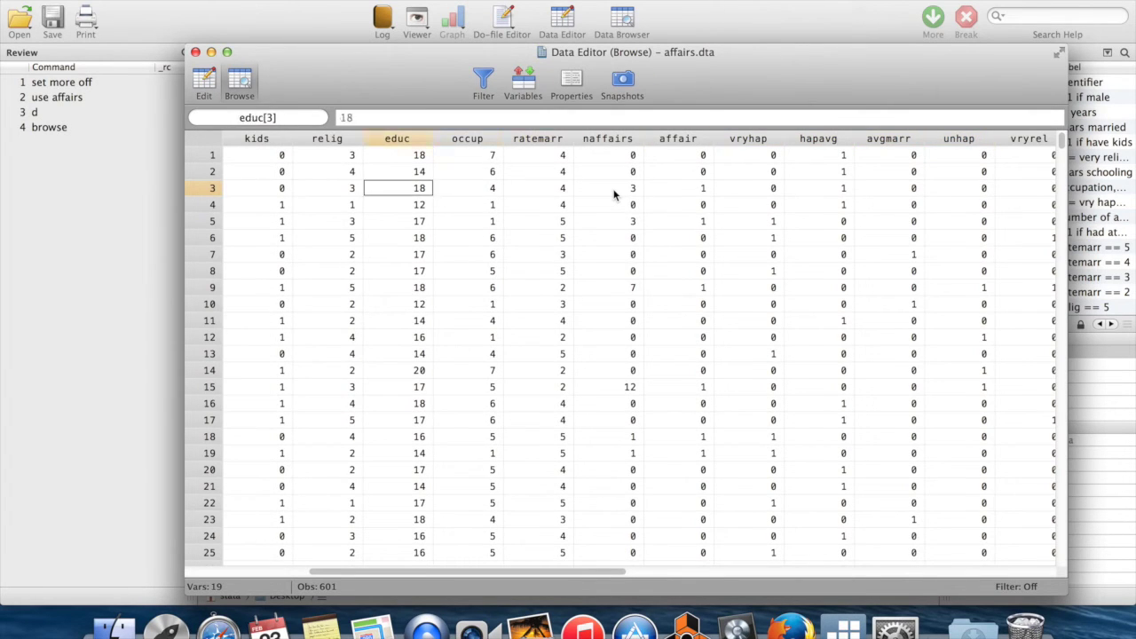
key(Left)
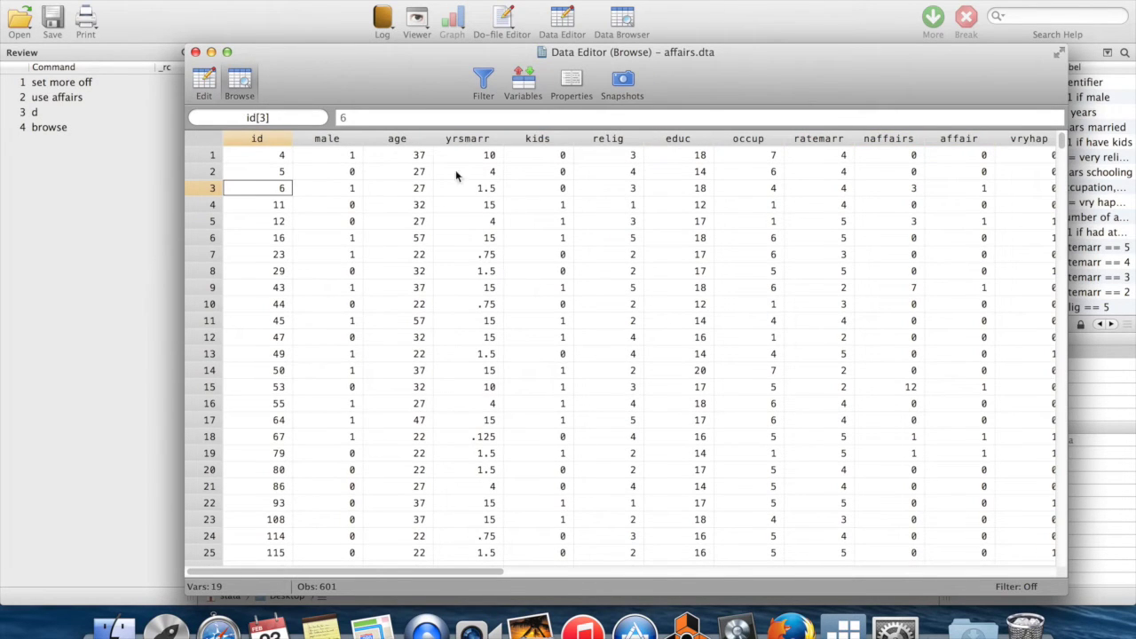
click(196, 53)
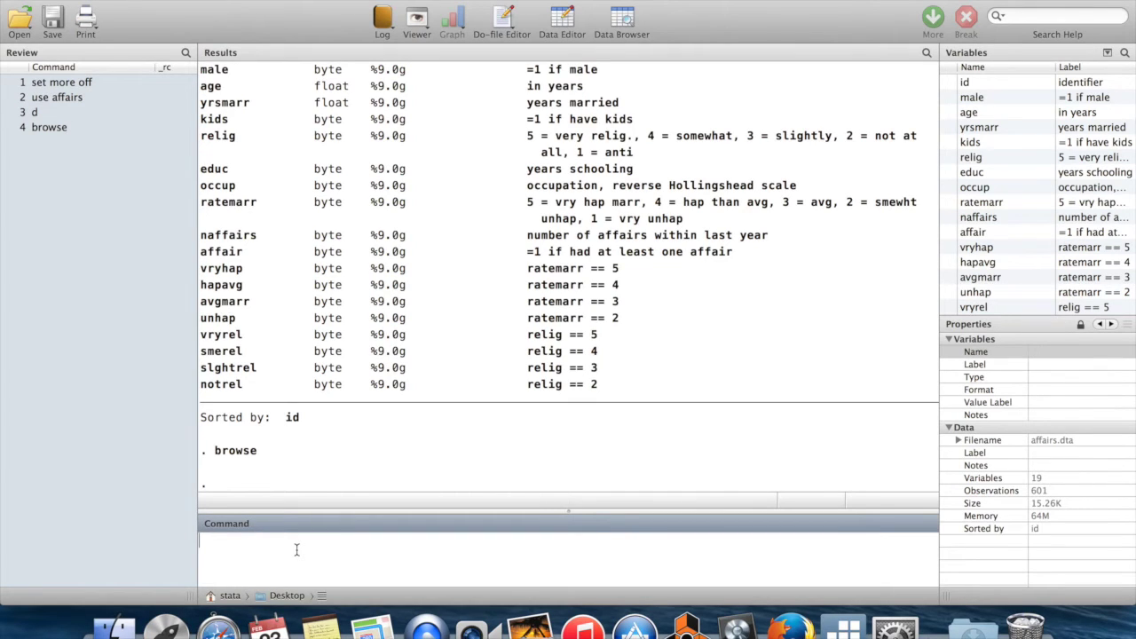
Run sum to show Obs, Mean, Std. Dev., Min and Max for all 19 variables
text(sum)
key(Return)
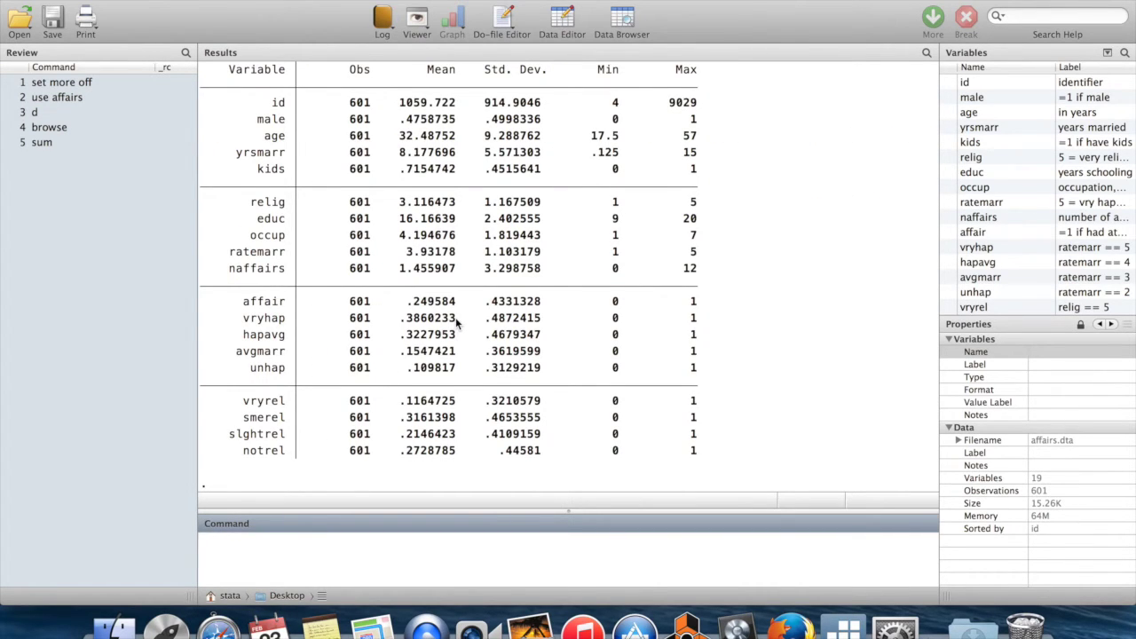
scroll(456, 323, up, 3)
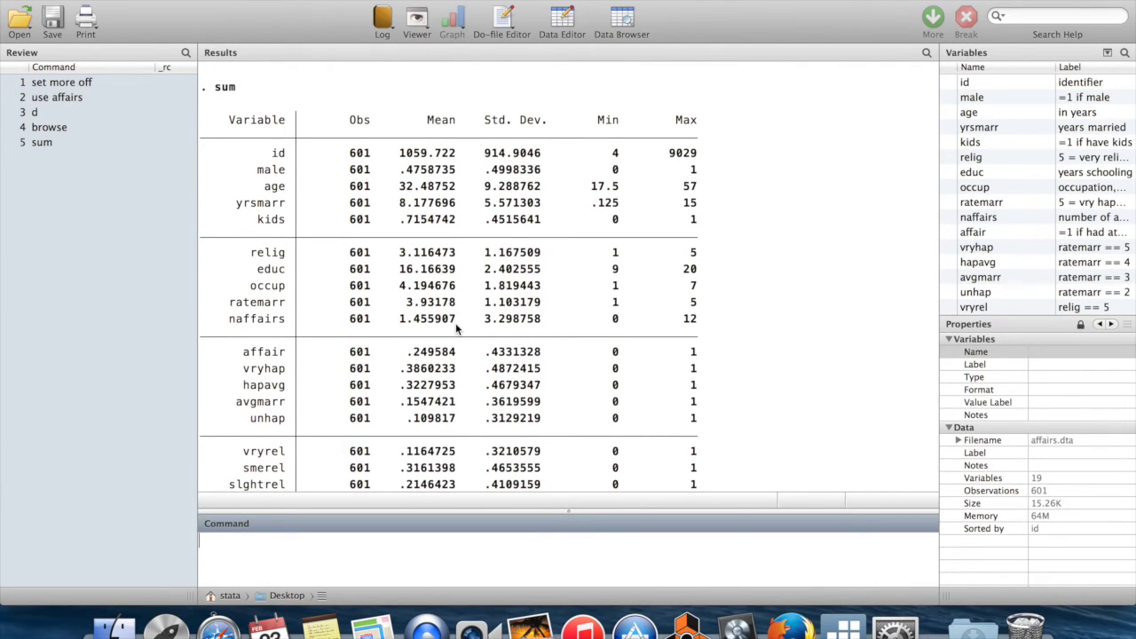
scroll(455, 329, down, 1)
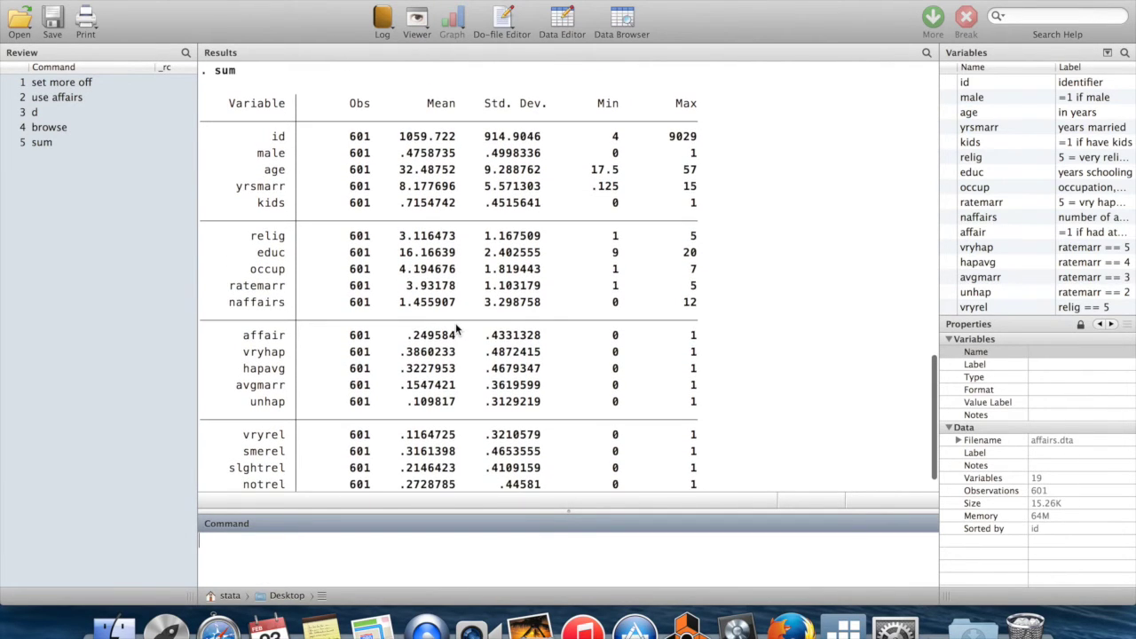
scroll(456, 330, down, 1)
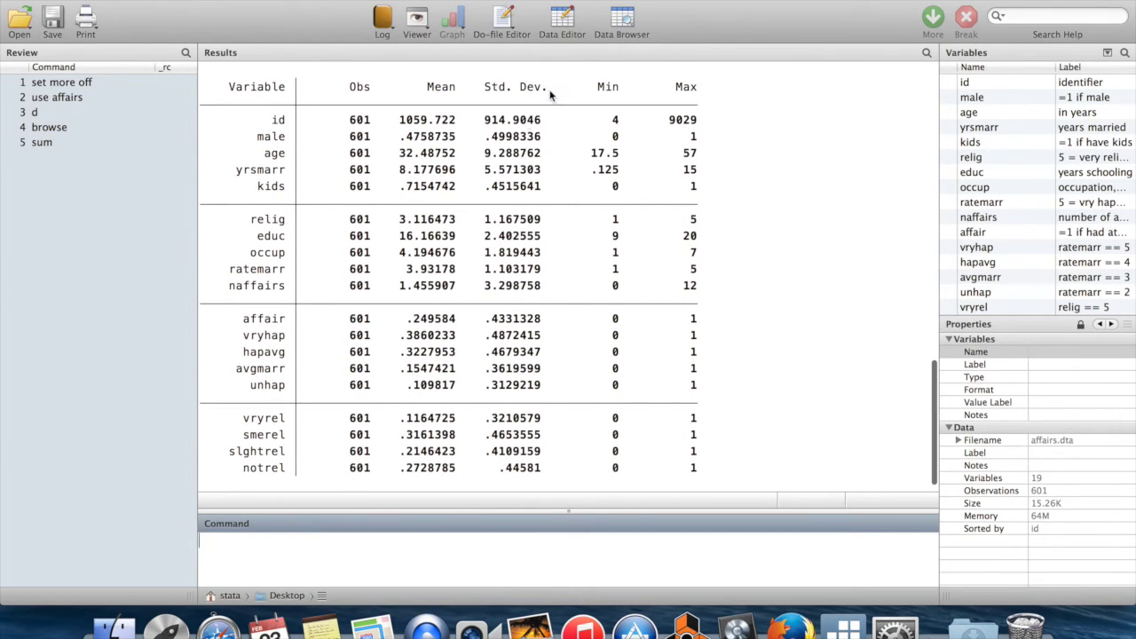
scroll(612, 221, up, 2)
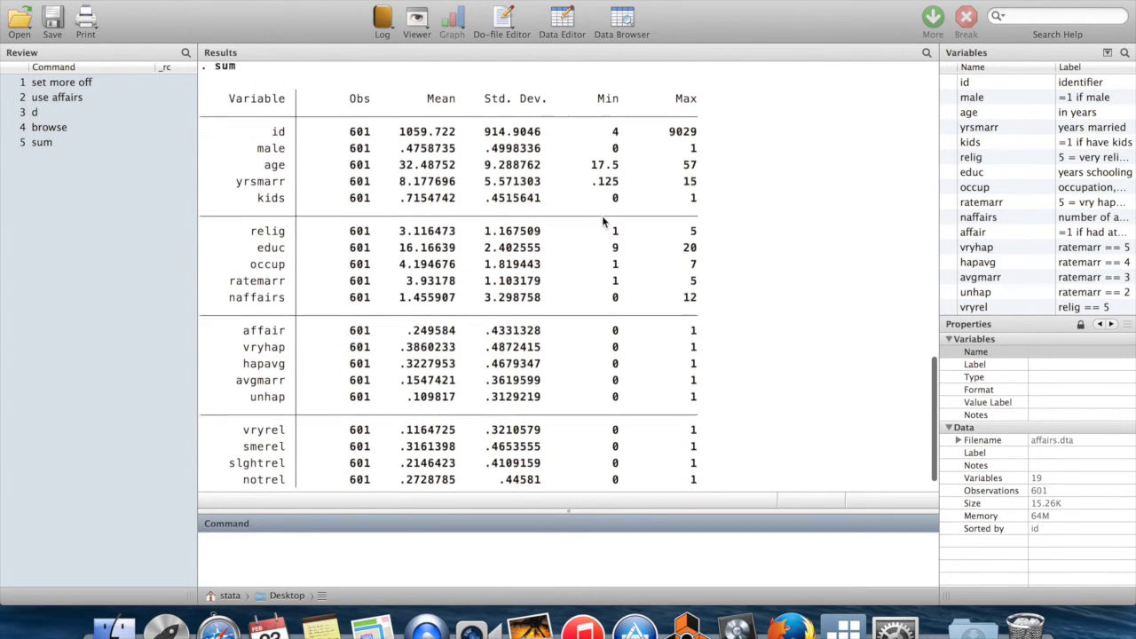
scroll(603, 222, up, 1)
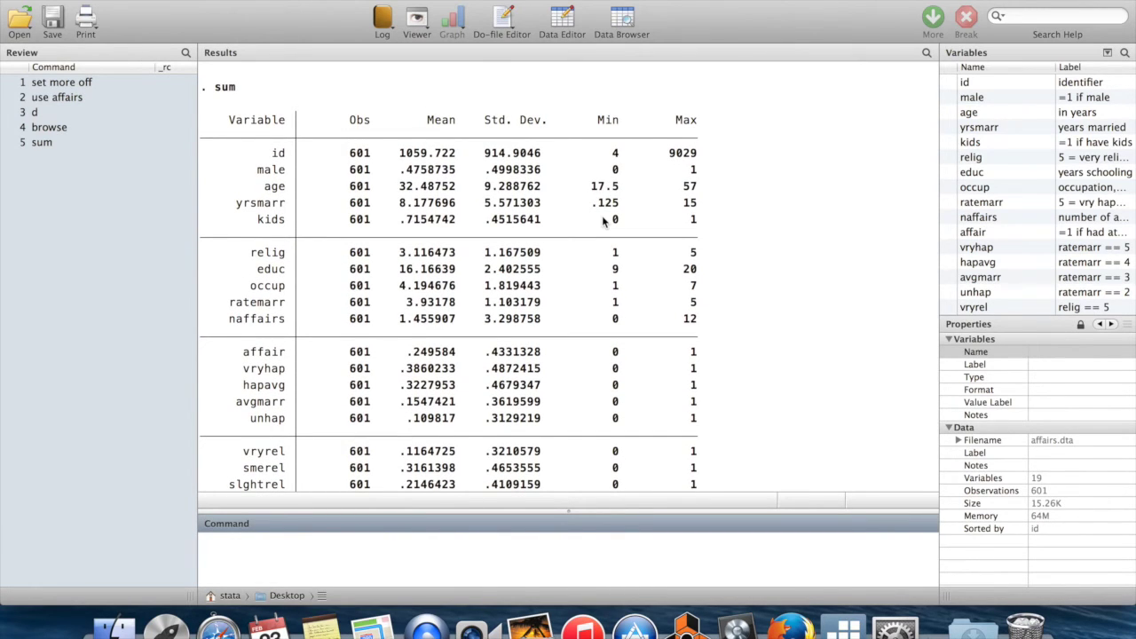
scroll(607, 223, down, 3)
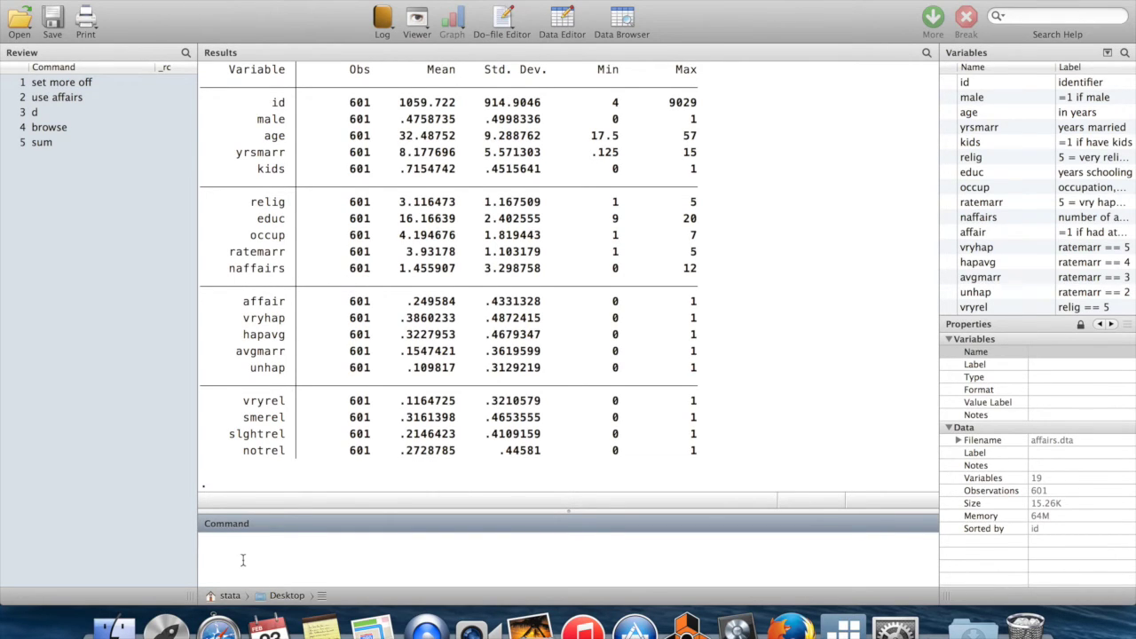
text(tabulate)
Run tab naffairs, showing 451 of 601 respondents (75.04%) reporting zero affairs
key(BackSpace)
key(BackSpace)
key(BackSpace)
key(BackSpace)
key(BackSpace)
double_click(977, 217)
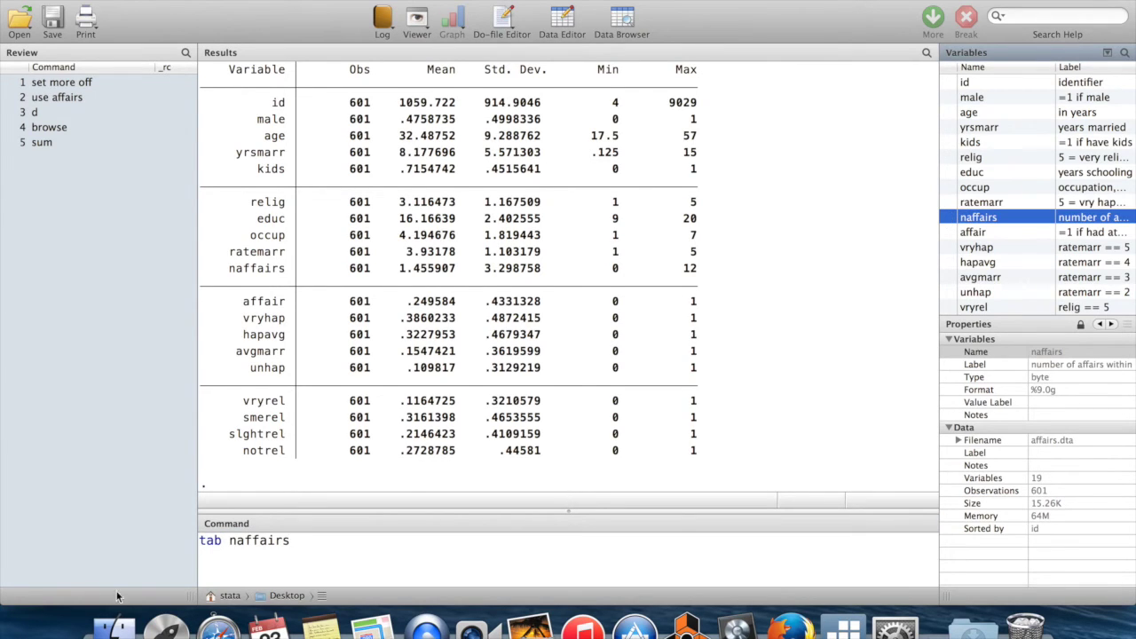
click(314, 557)
key(Return)
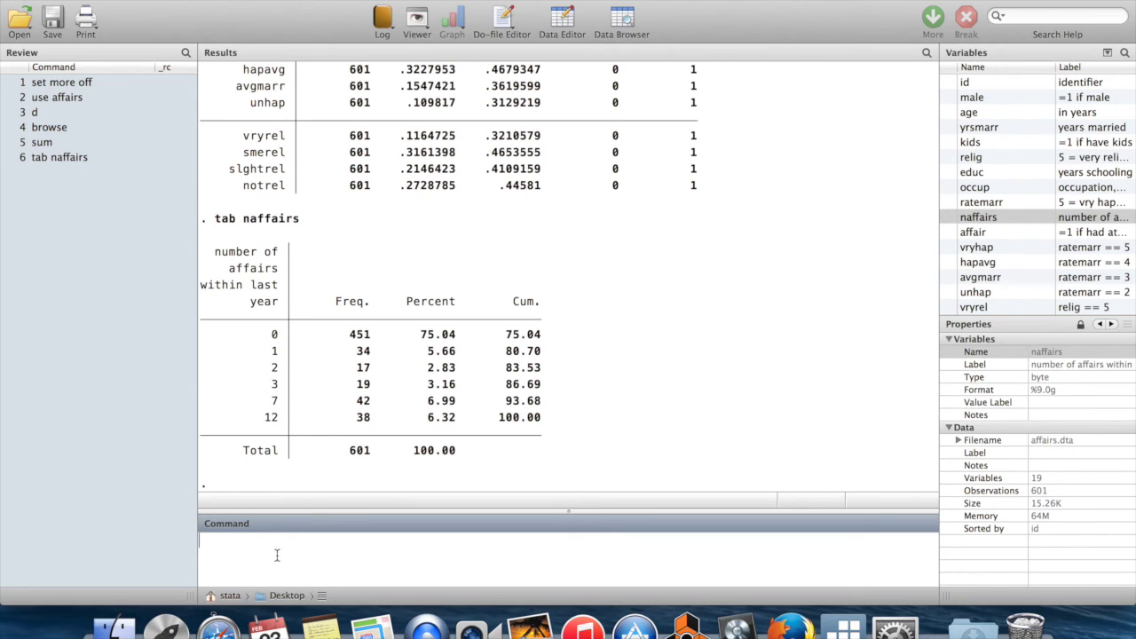
Run tabstat naffairs, by(ratemarr) to get mean affairs for each marriage rating
text(tabstat)
click(949, 217)
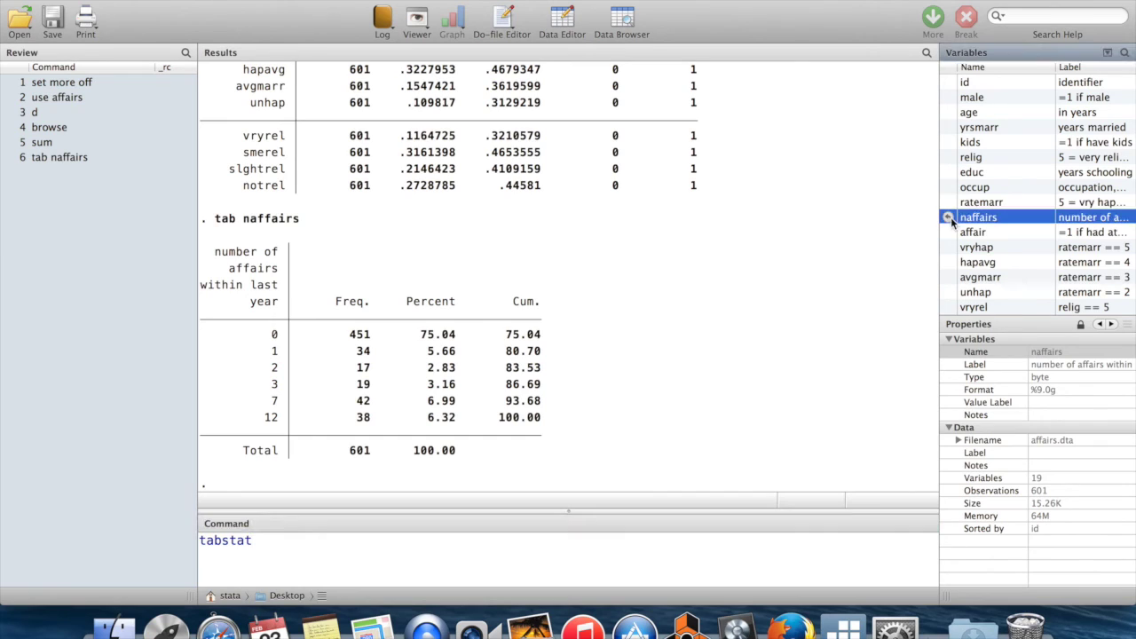
click(398, 554)
text(, by()
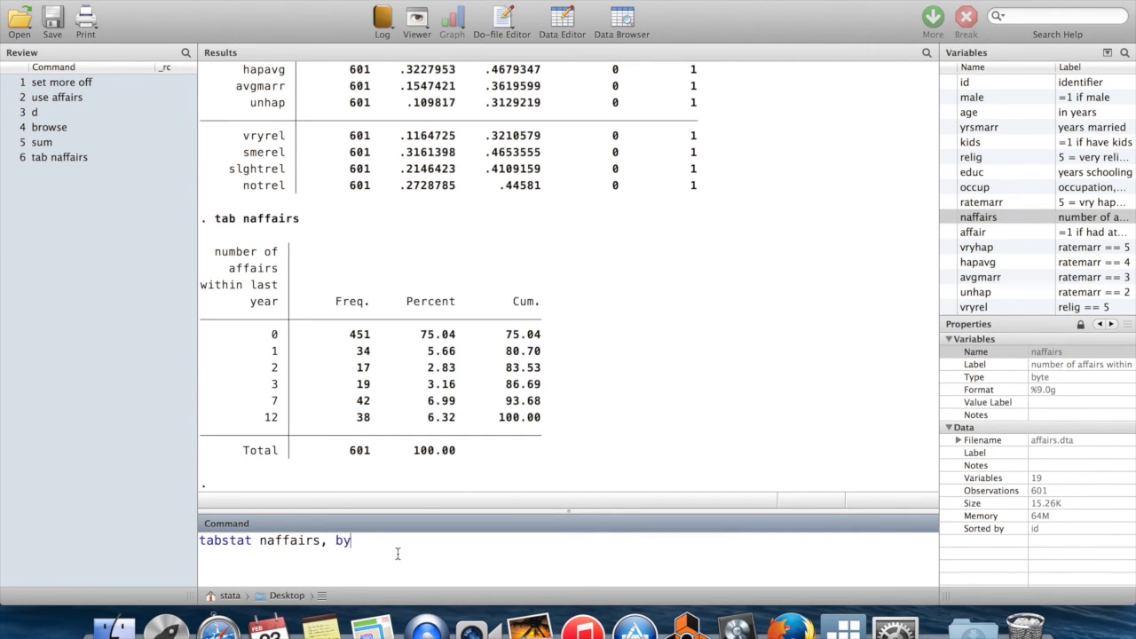
mouse_move(957, 202)
text(ratemarr))
key(Return)
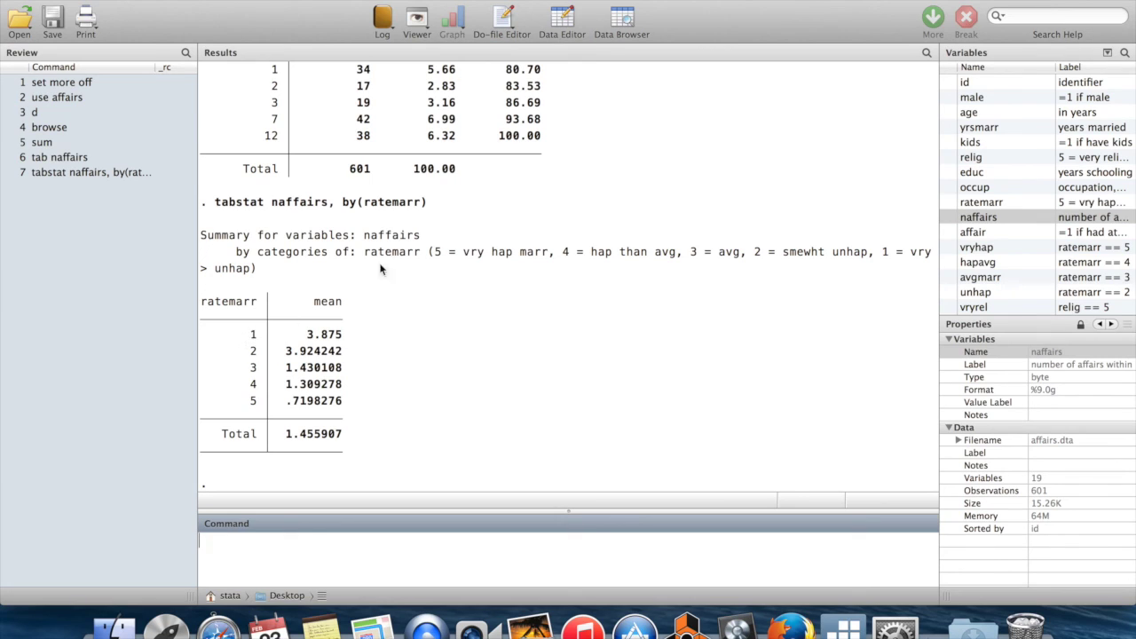
Highlight the means 3.875, 3.924242 and .7198276 for ratings 1, 2 and 5
double_click(251, 336)
drag(347, 338, 302, 346)
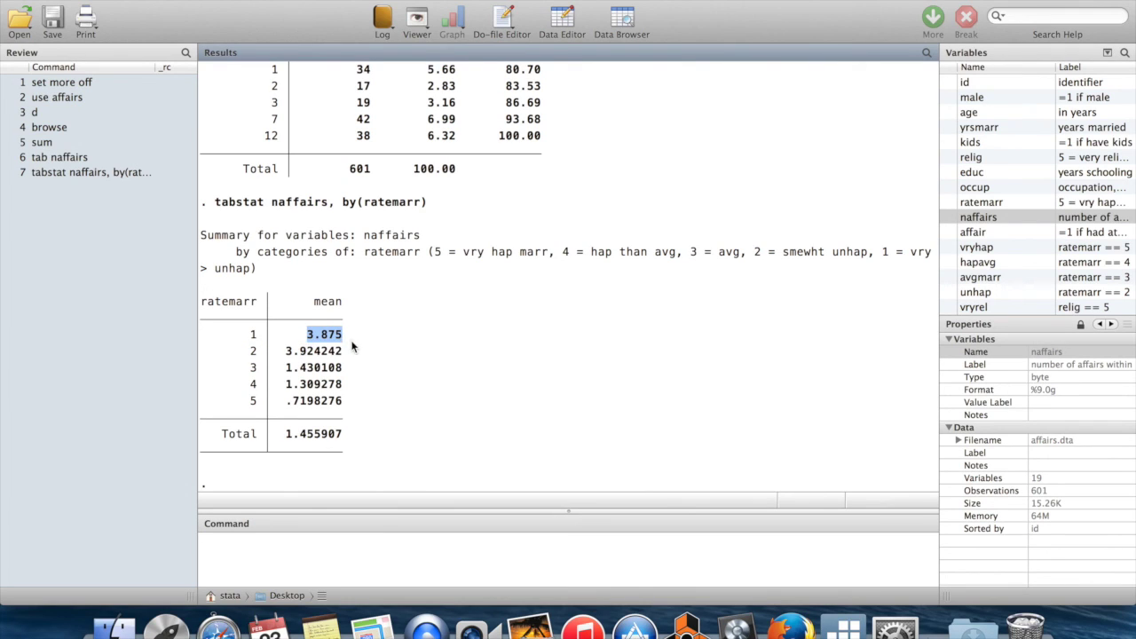
drag(347, 350, 286, 353)
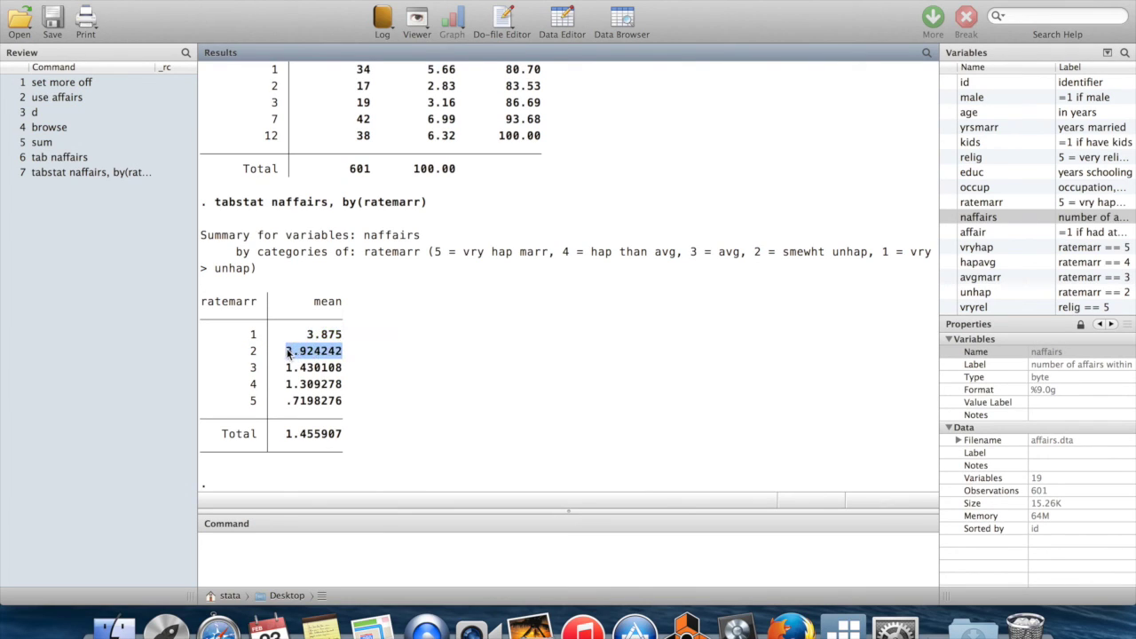
click(370, 373)
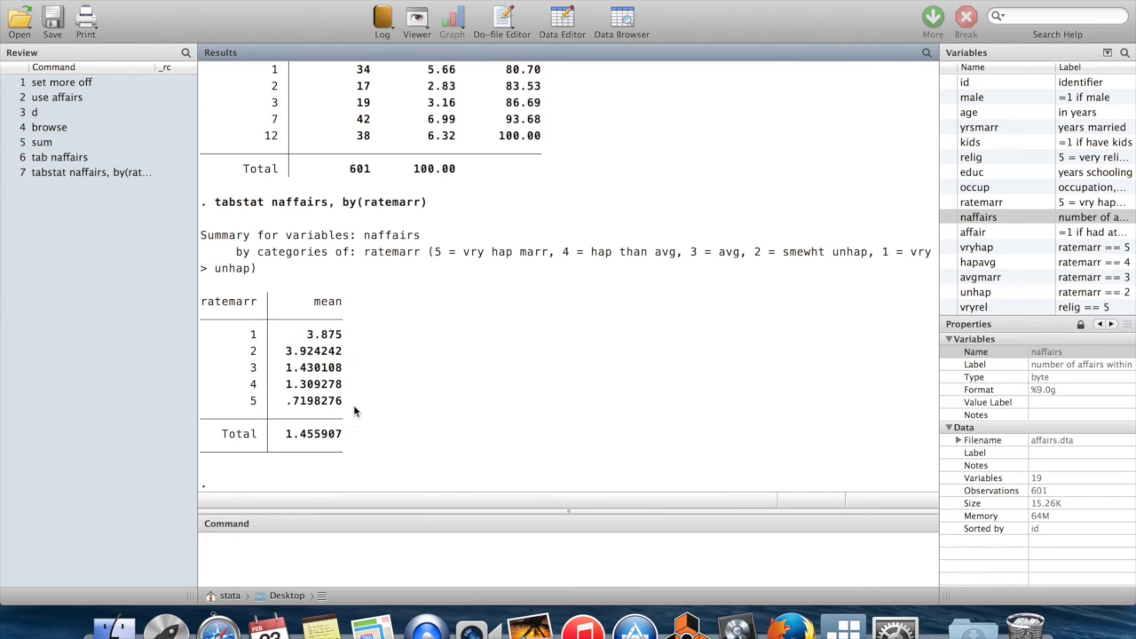
drag(347, 401, 288, 405)
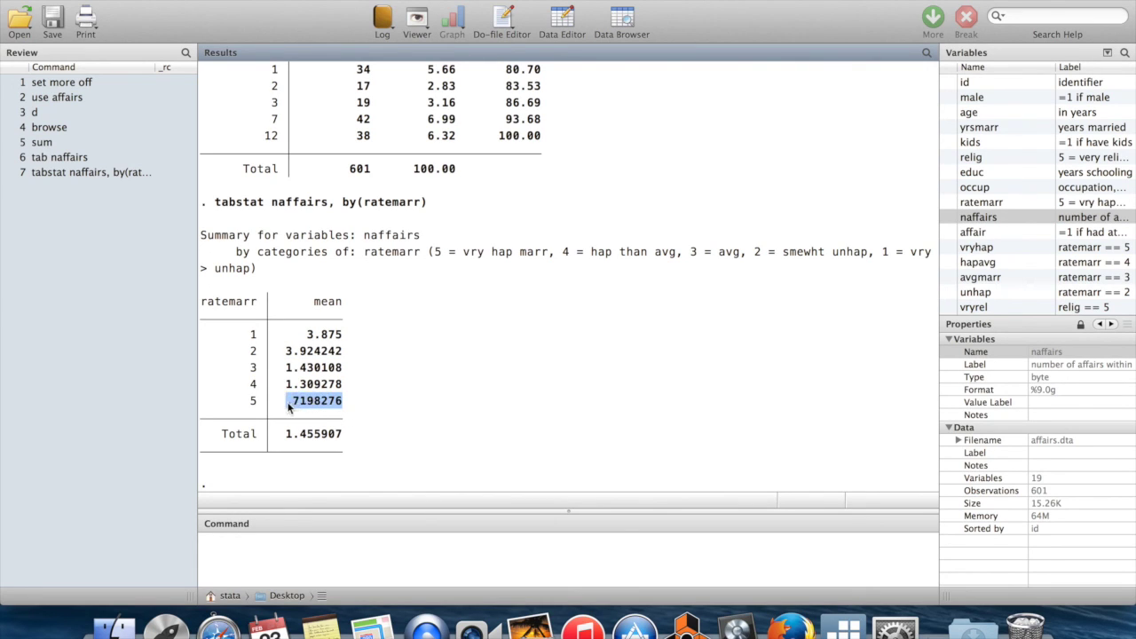